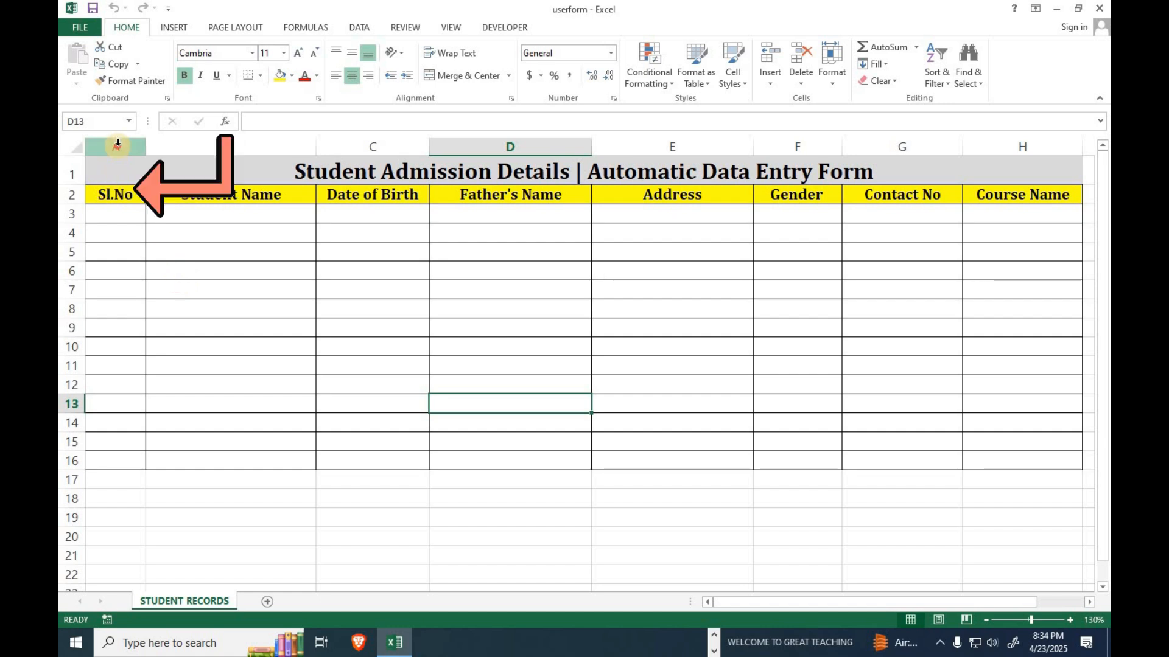
Select each column heading in turn, from Sl.No through Course Name.
left_click(118, 144)
left_click(228, 147)
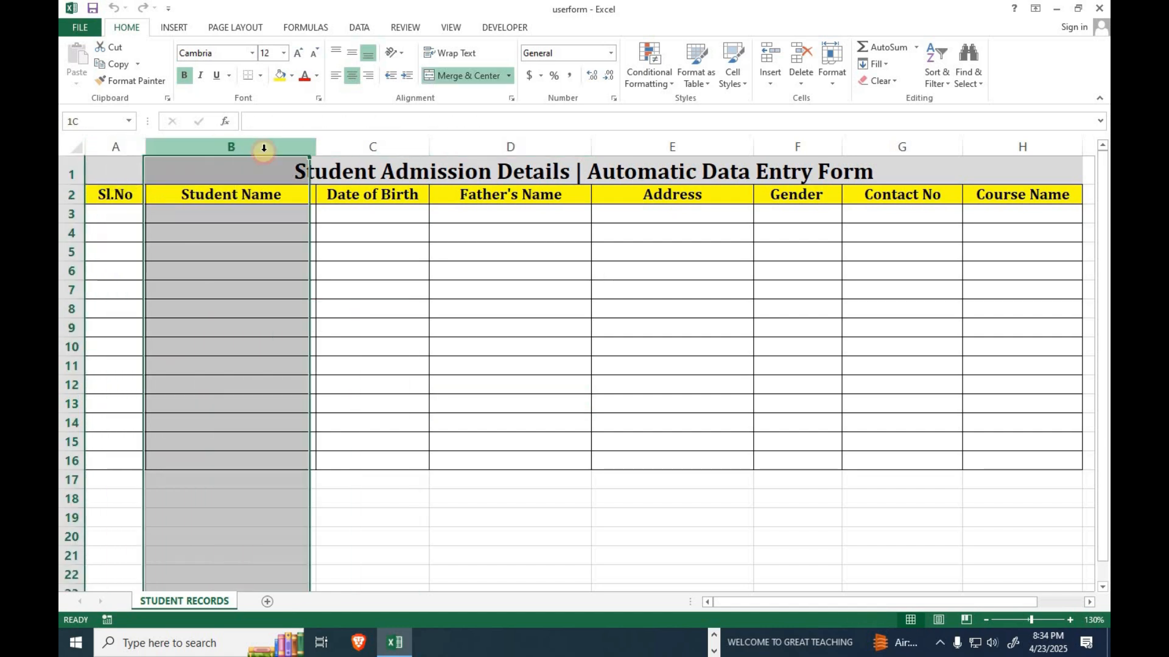
left_click(373, 148)
left_click(483, 142)
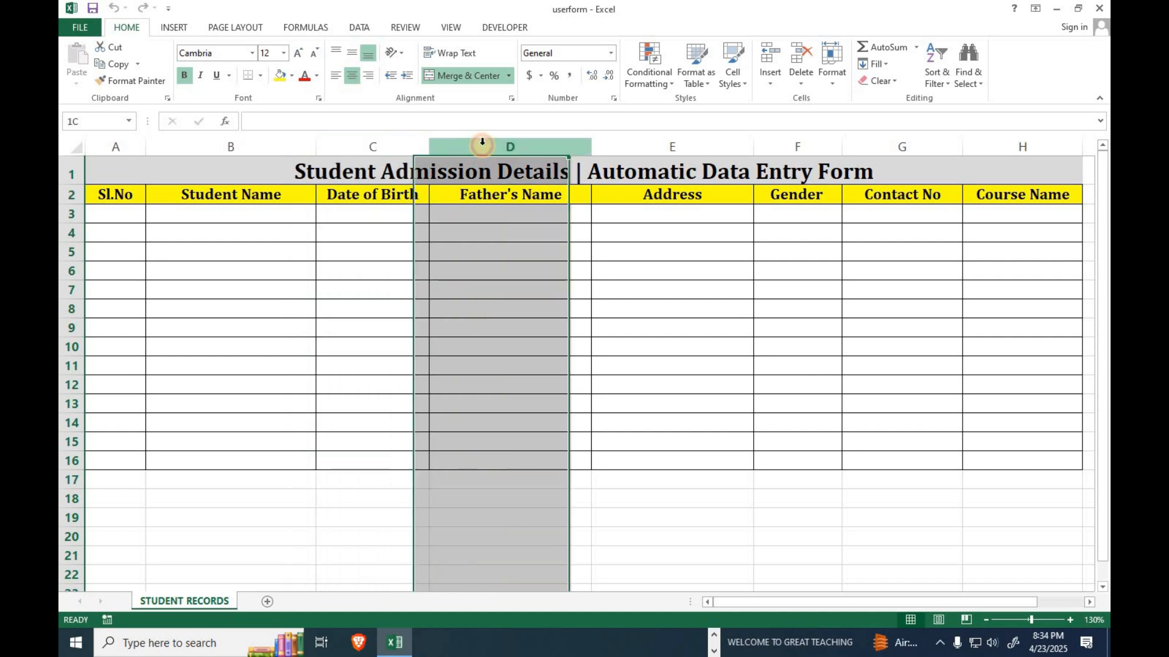
left_click(627, 144)
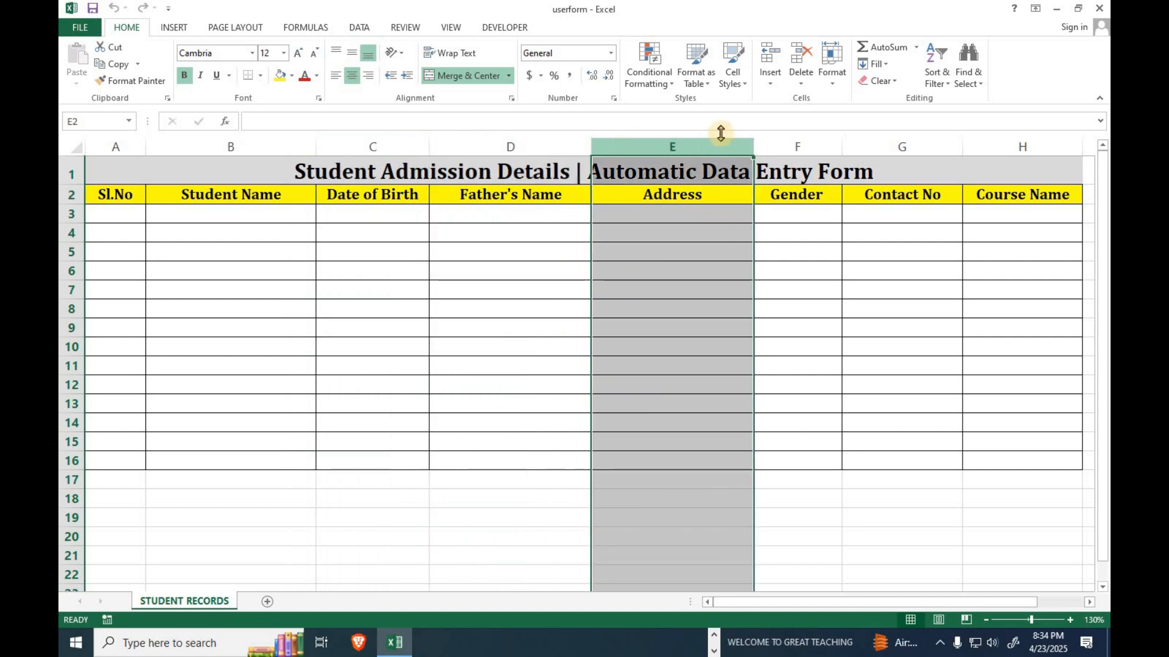
left_click(779, 146)
left_click(898, 145)
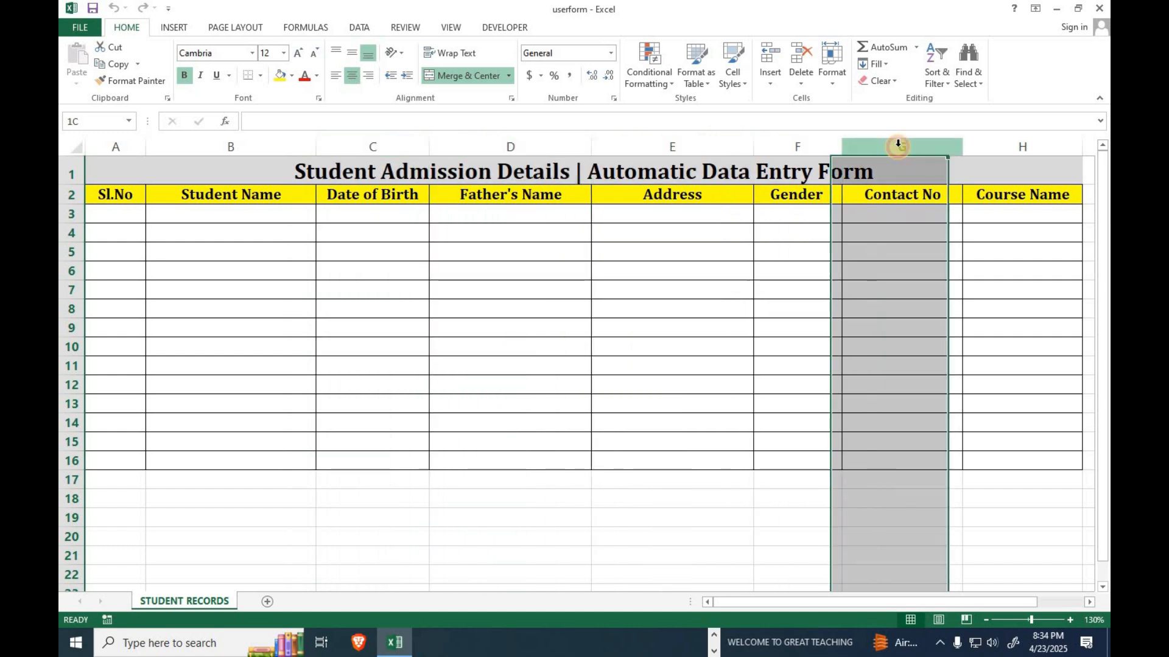
left_click(1013, 145)
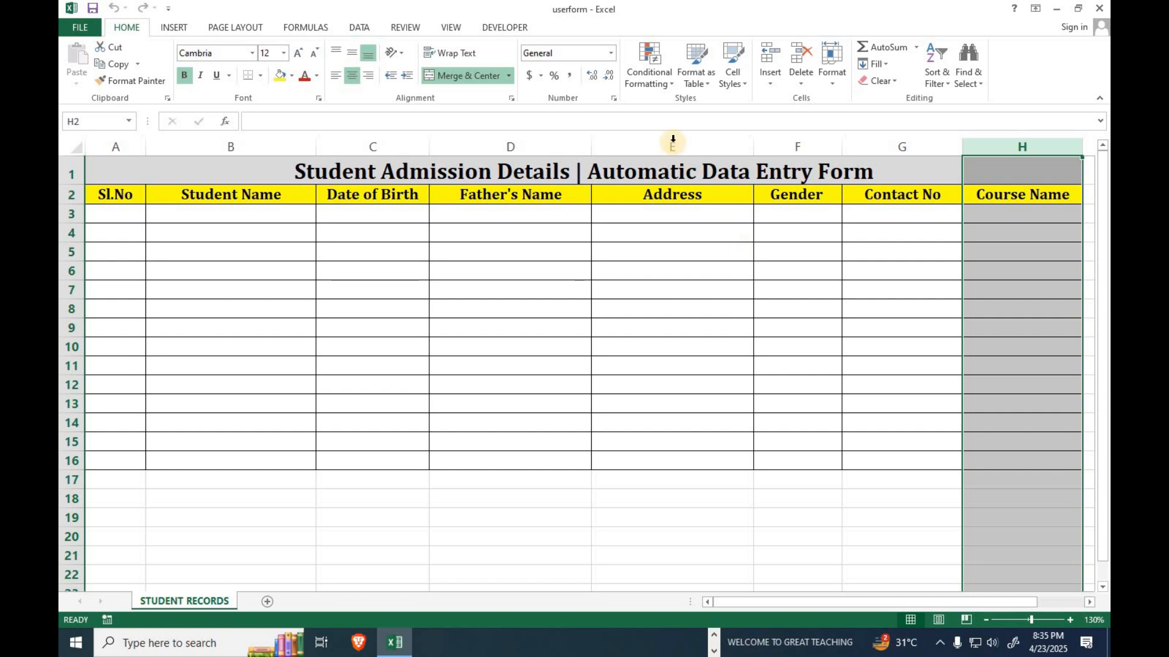
Select the table's heading row and launch the data form with Alt+D+O, moving the warning higher.
left_click(457, 356)
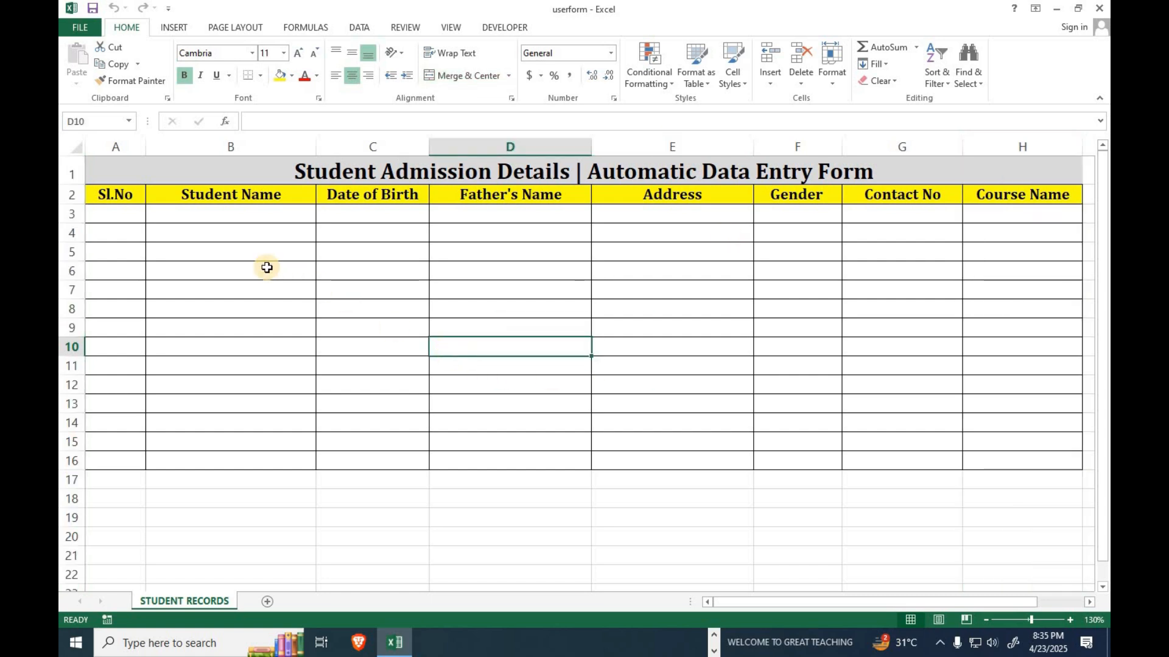
left_click_drag(105, 194, 975, 193)
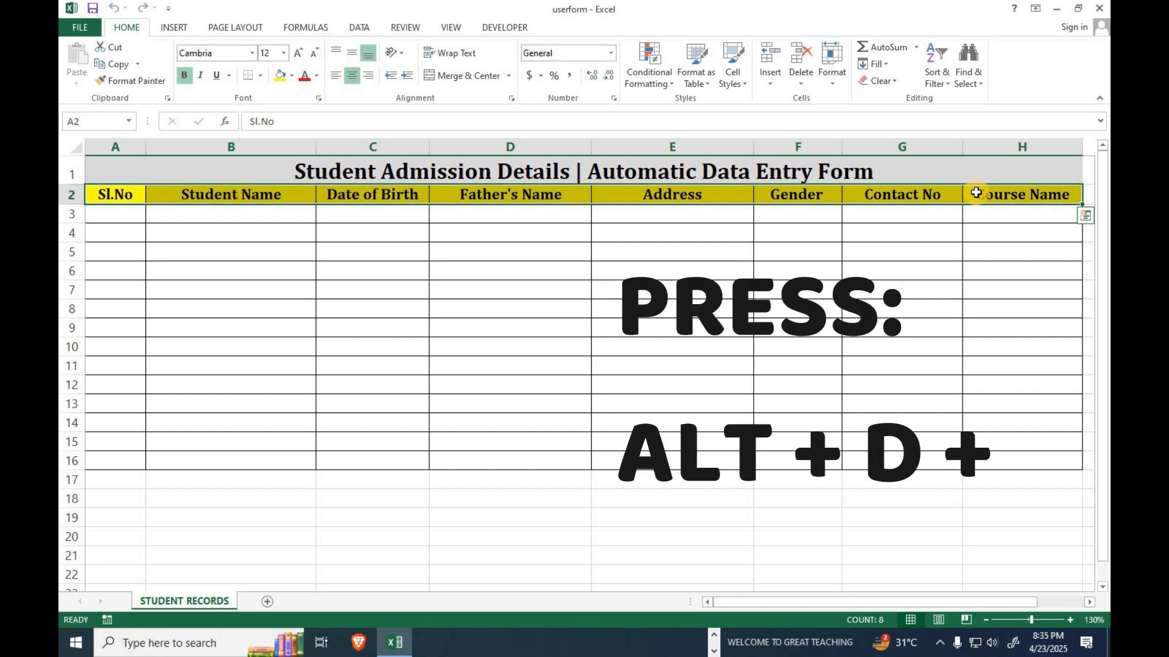
key("alt")
key("d")
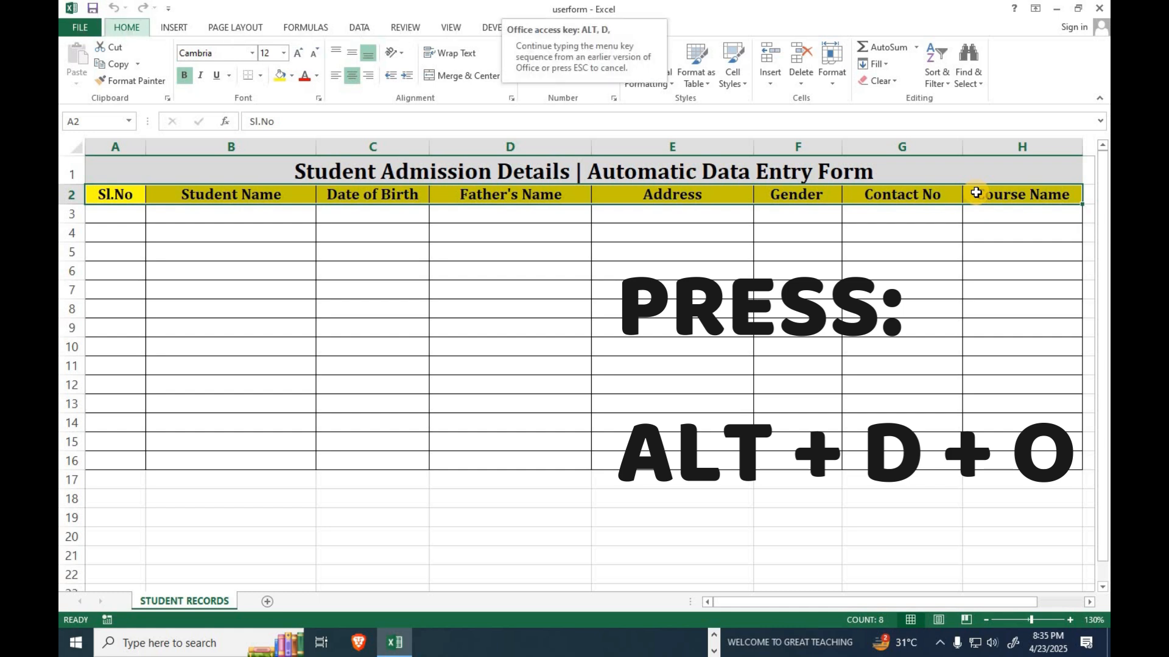
key("o")
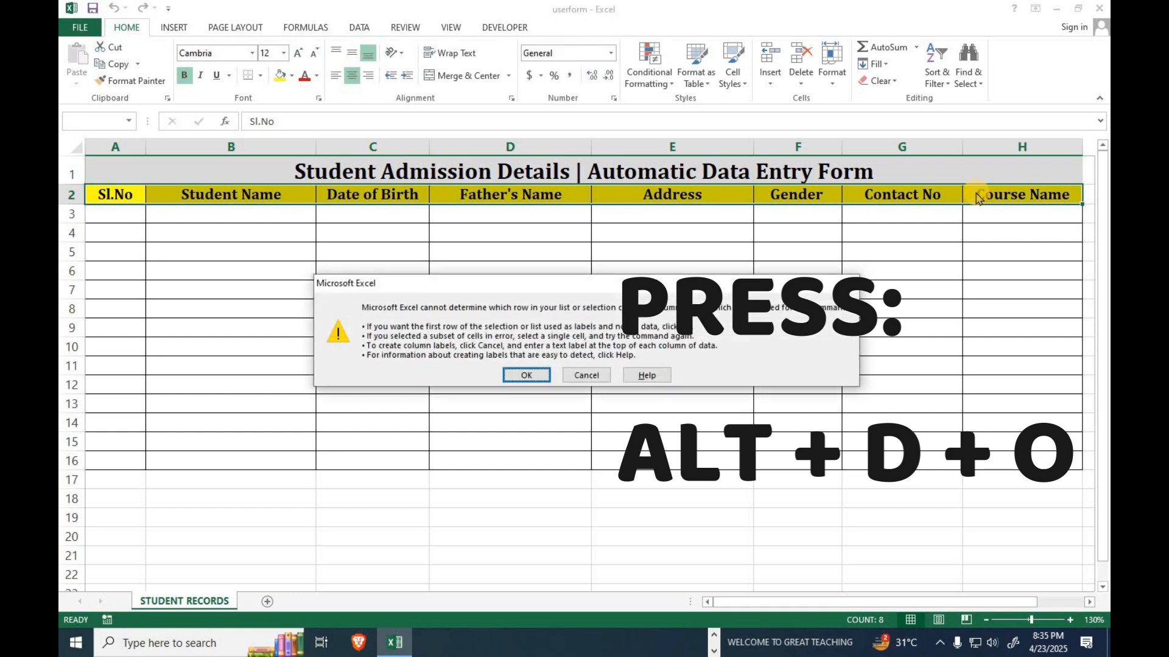
left_click_drag(624, 283, 631, 229)
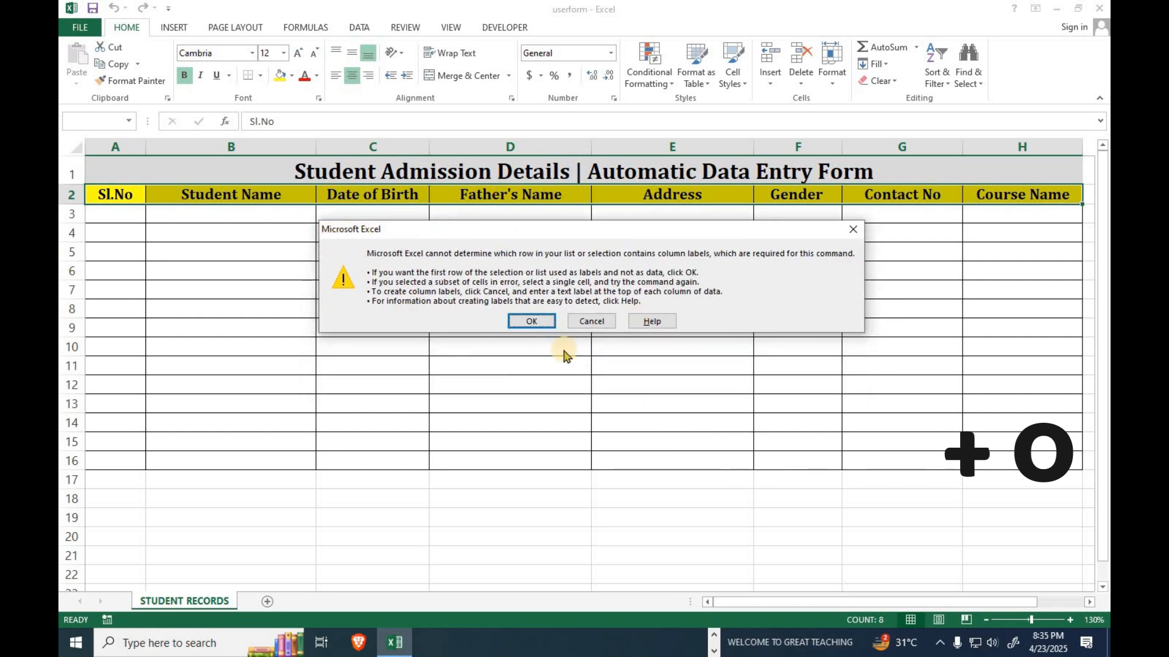
Accept the heading row as column labels to open the STUDENT RECORDS form.
left_click(529, 326)
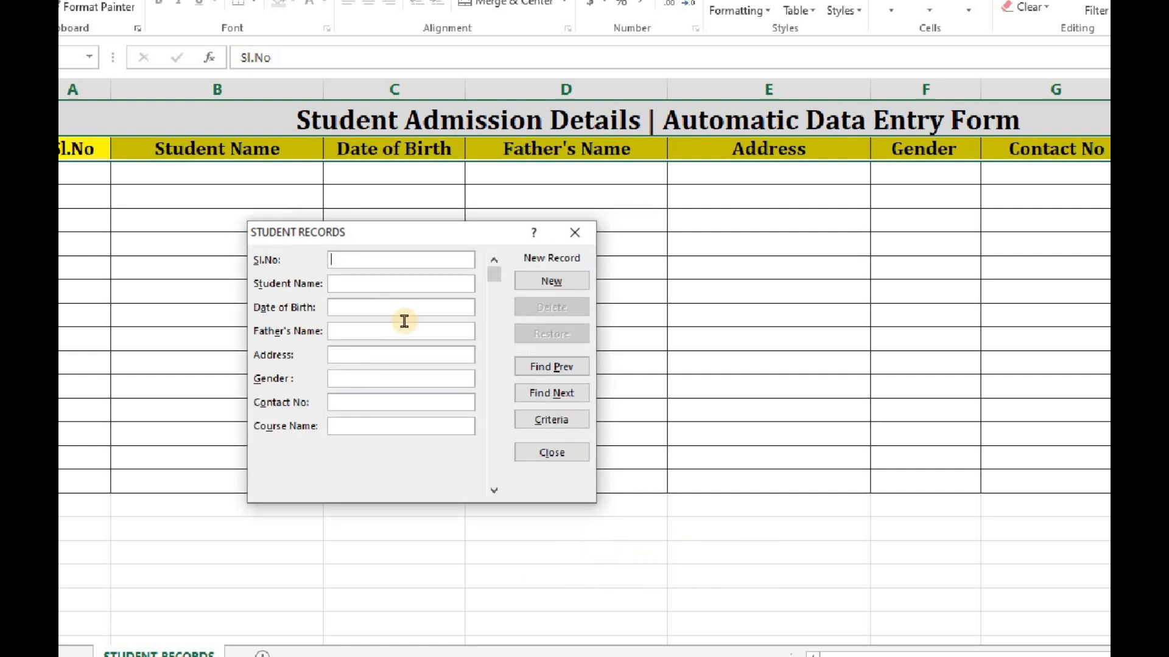
Enter INFO101's name, birth date, father's name, address, MALE, contact number and ADCA, then add it.
type("I")
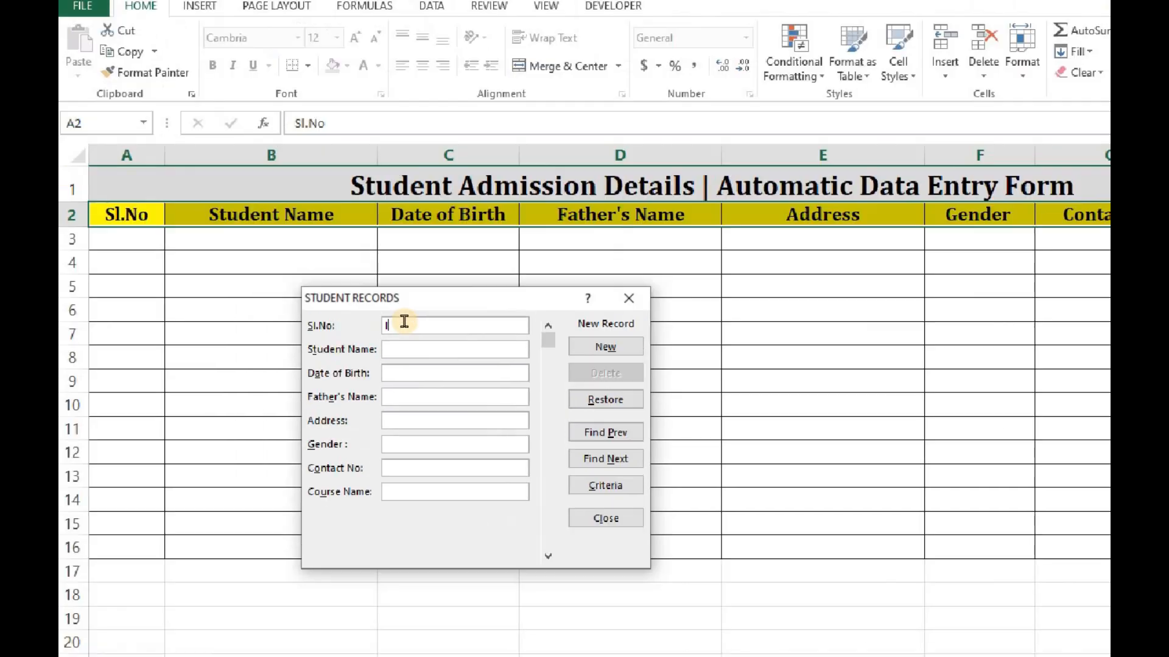
type("NFO101")
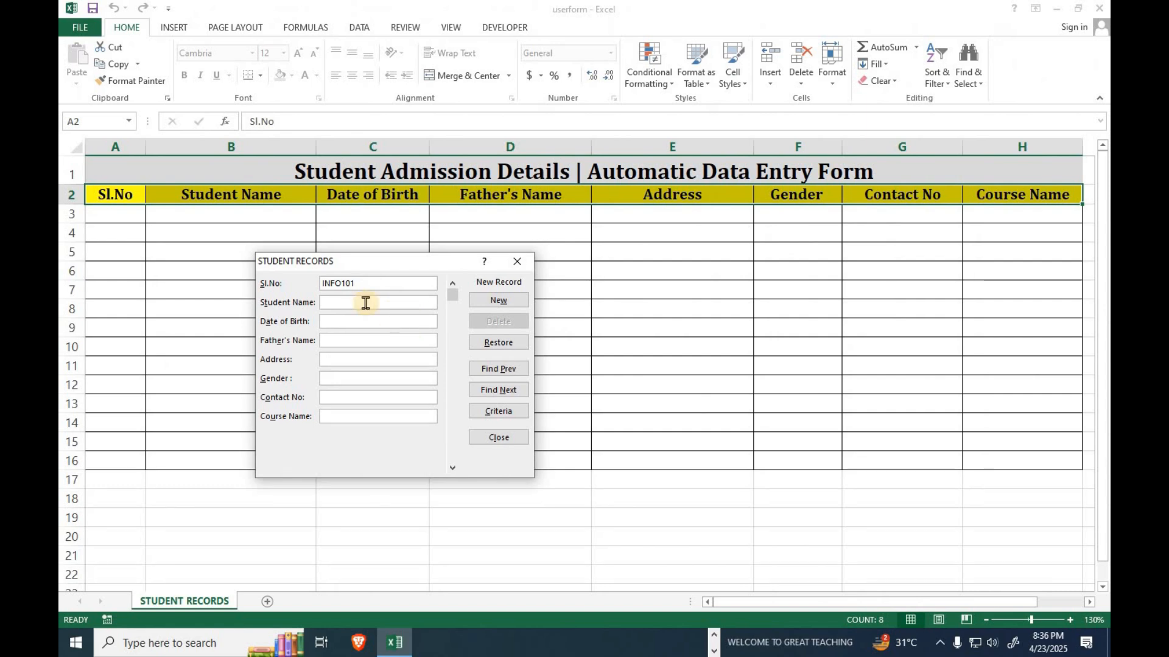
left_click(441, 353)
type("05-05-2000")
key("Tab")
type("W")
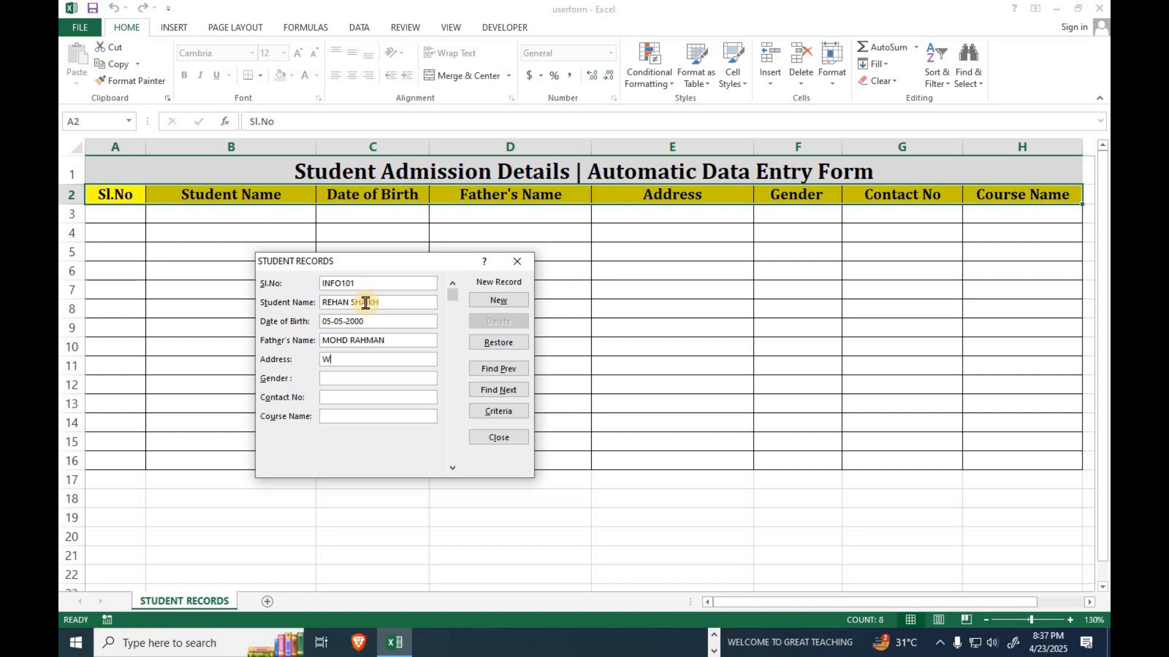
type("ADALA EAST")
key("Tab")
type("MALE")
key("Tab")
type("748596")
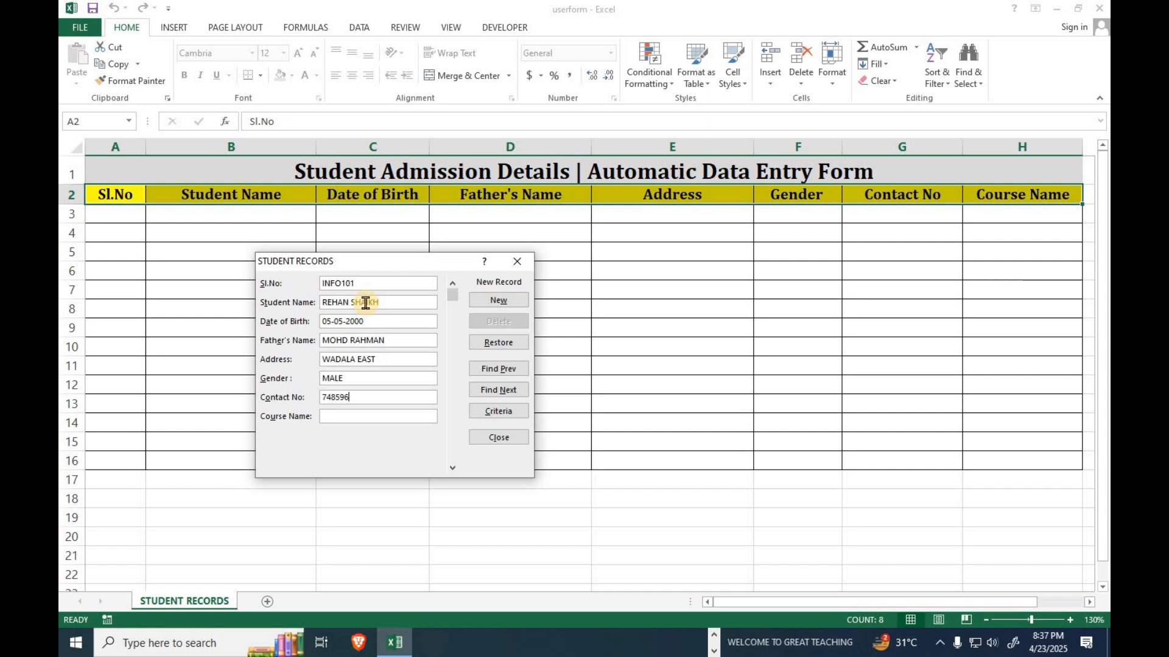
type("XXX")
type("ADCA")
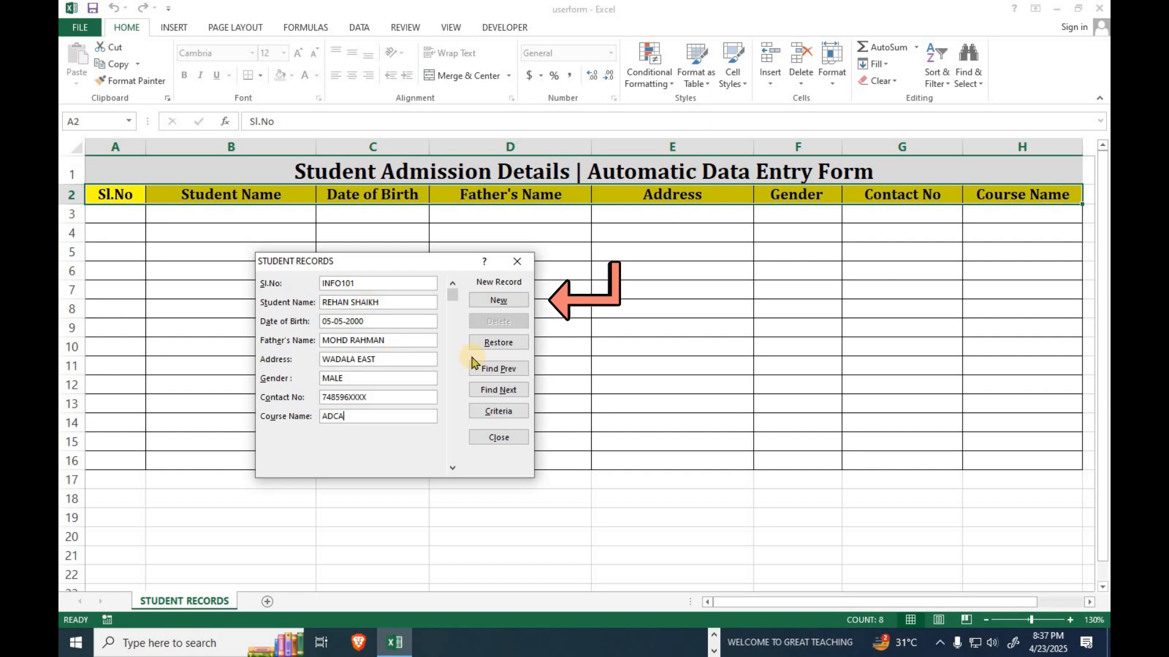
left_click(491, 302)
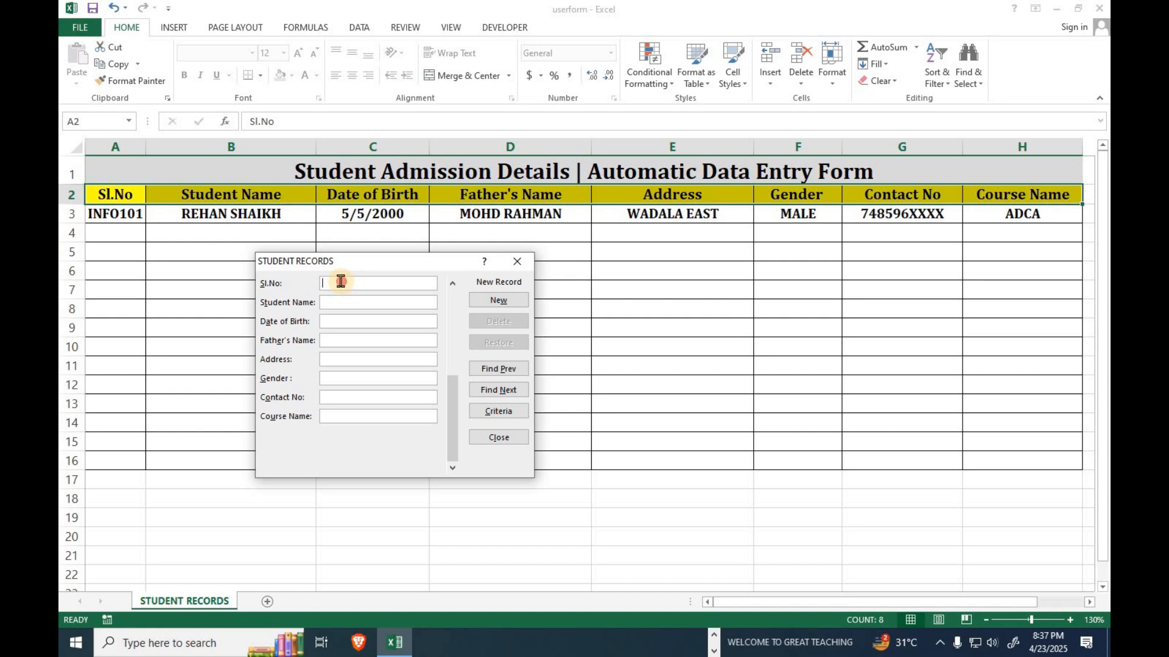
Enter Sl.No INFO102 with the student's name, date of birth and father's name.
type("INFO102")
key("Tab")
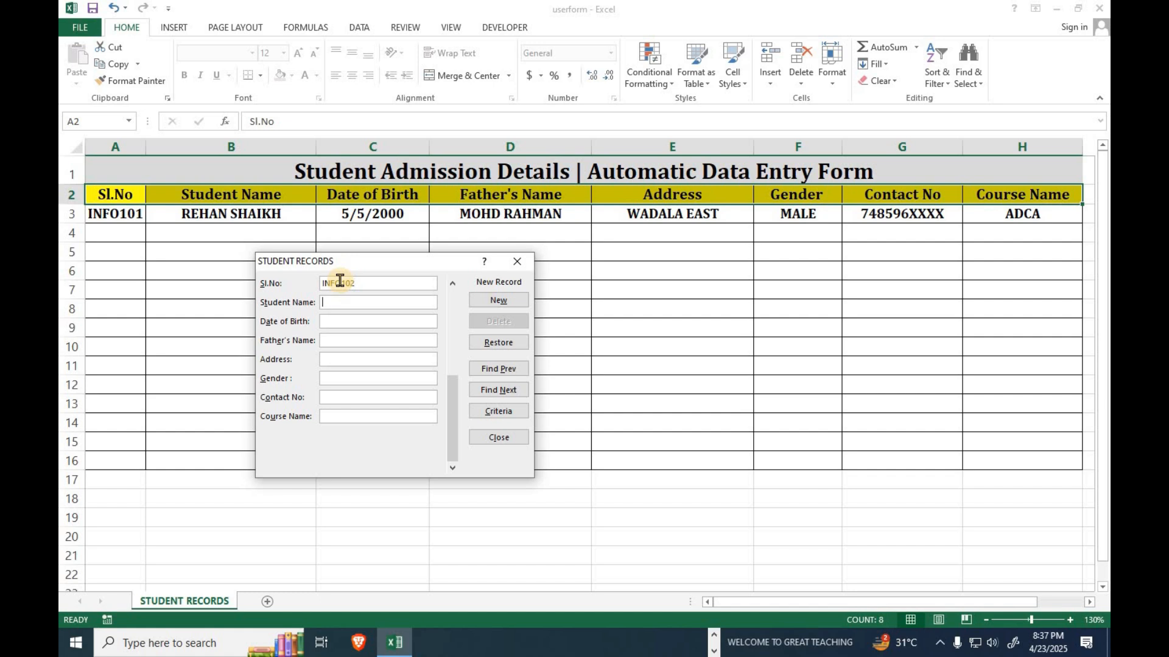
key("Tab")
type("02-06-2000")
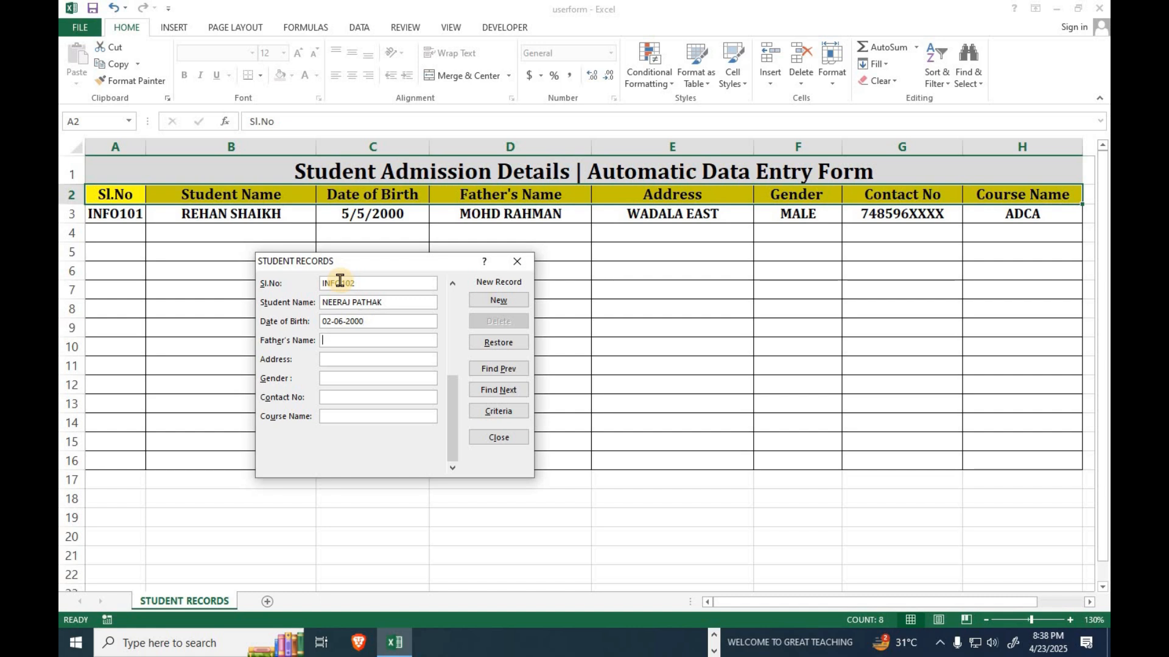
Fill in the address, gender MALE, contact number and course DCA, then save the record.
key("Tab")
type("MAHIM WEST")
key("Tab")
type("MALE")
key("Tab")
type("968574")
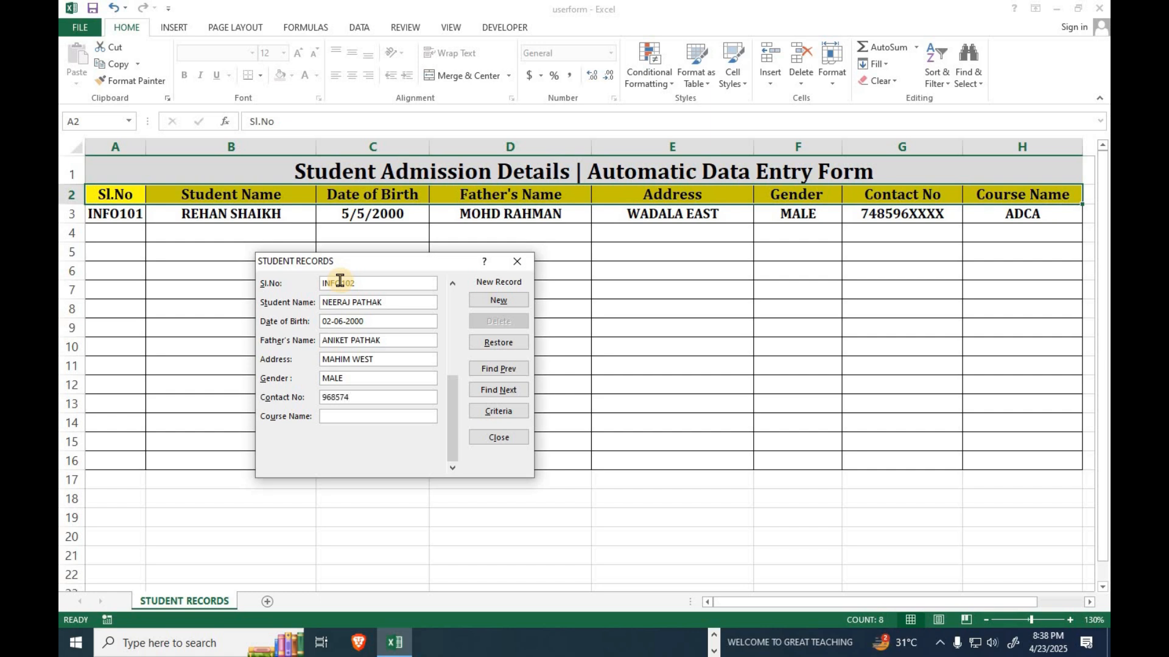
type("XXXX")
type("DCA")
left_click(510, 308)
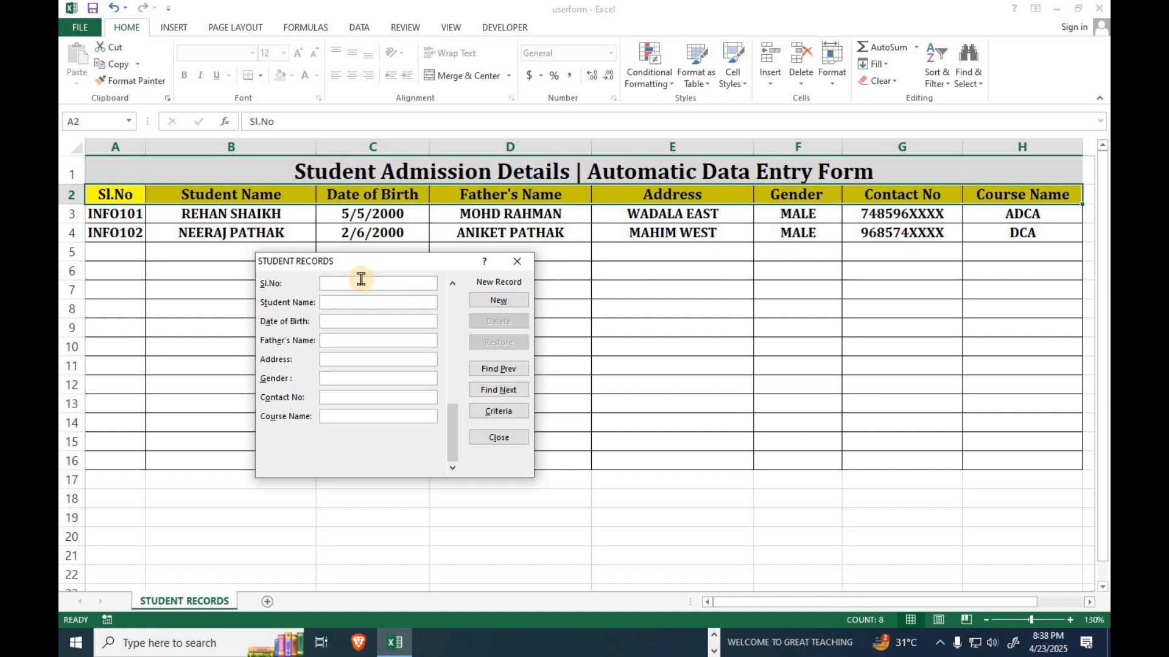
Enter Sl.No INFO103 with the student's name, date of birth and father's name.
type("INFO103")
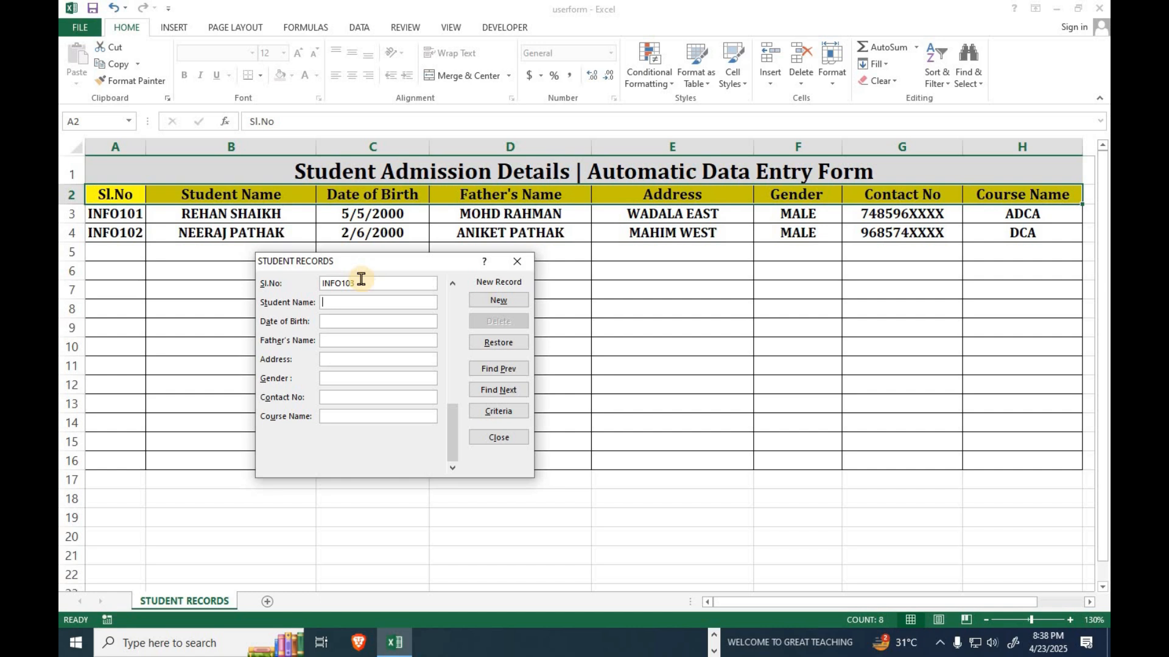
key("Tab")
type("06-05")
type("-2002")
Fill in the address, gender MALE, contact number and course TALLY PRIME, then save the record.
key("Tab")
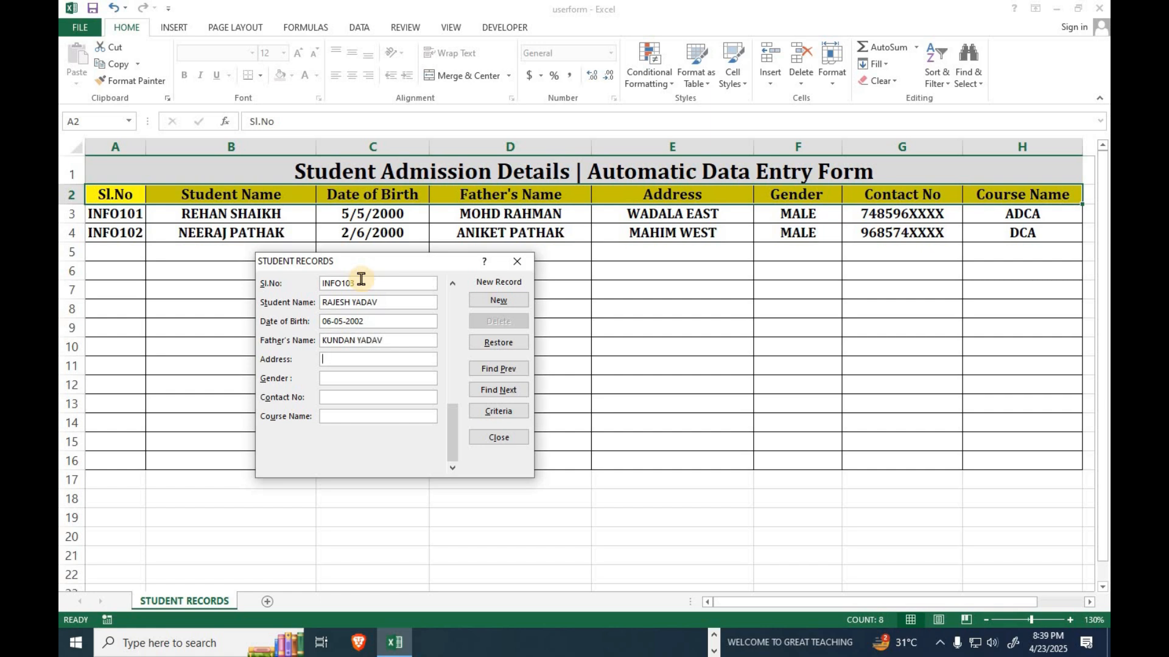
type("WADALA EAST")
key("Tab")
type("MALE")
key("Tab")
type("748596XXXX")
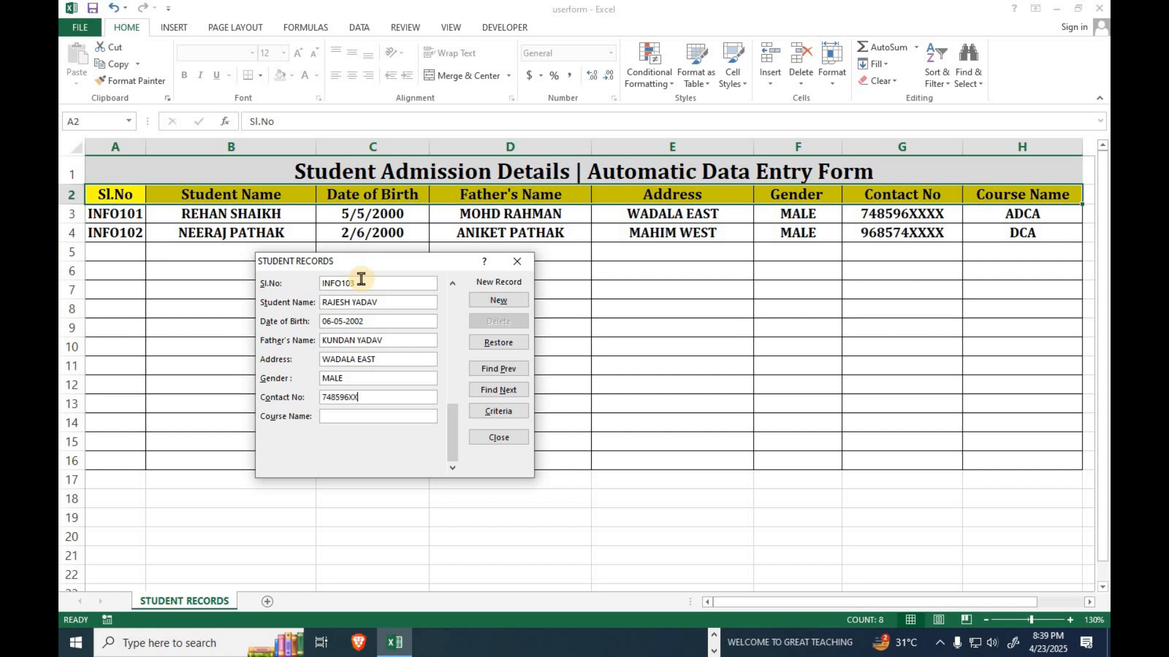
key("Tab")
type("TALLY PRIME")
left_click(478, 303)
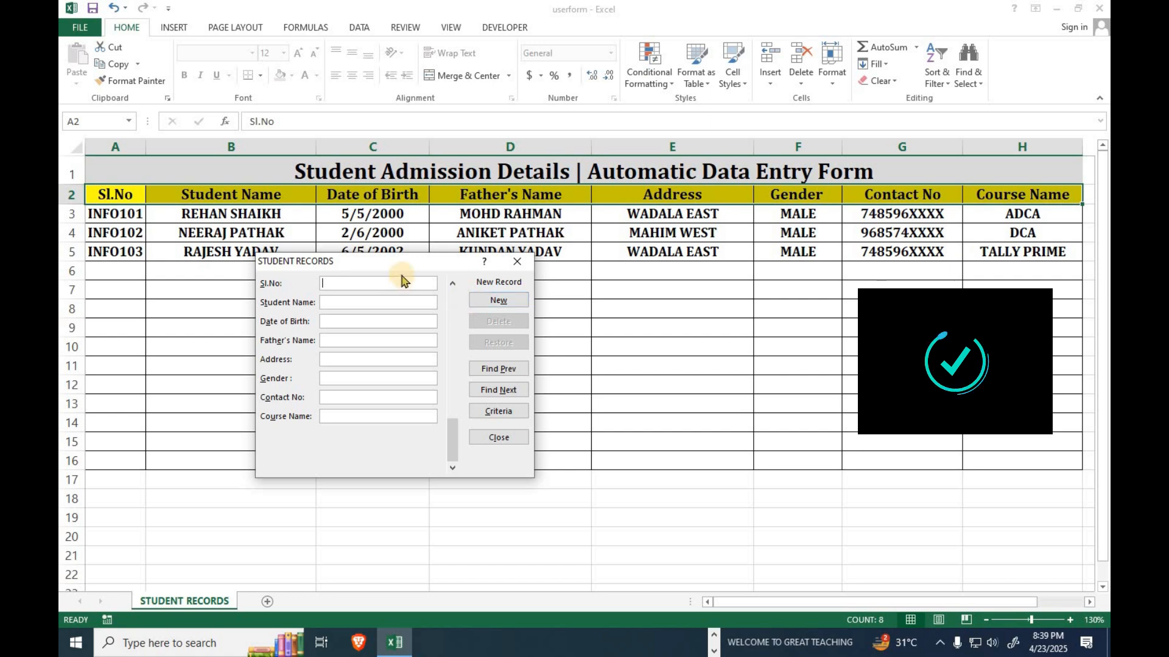
Type INFO101 into the form's Sl.No field, shifting the form down and back up.
left_click_drag(408, 268, 446, 344)
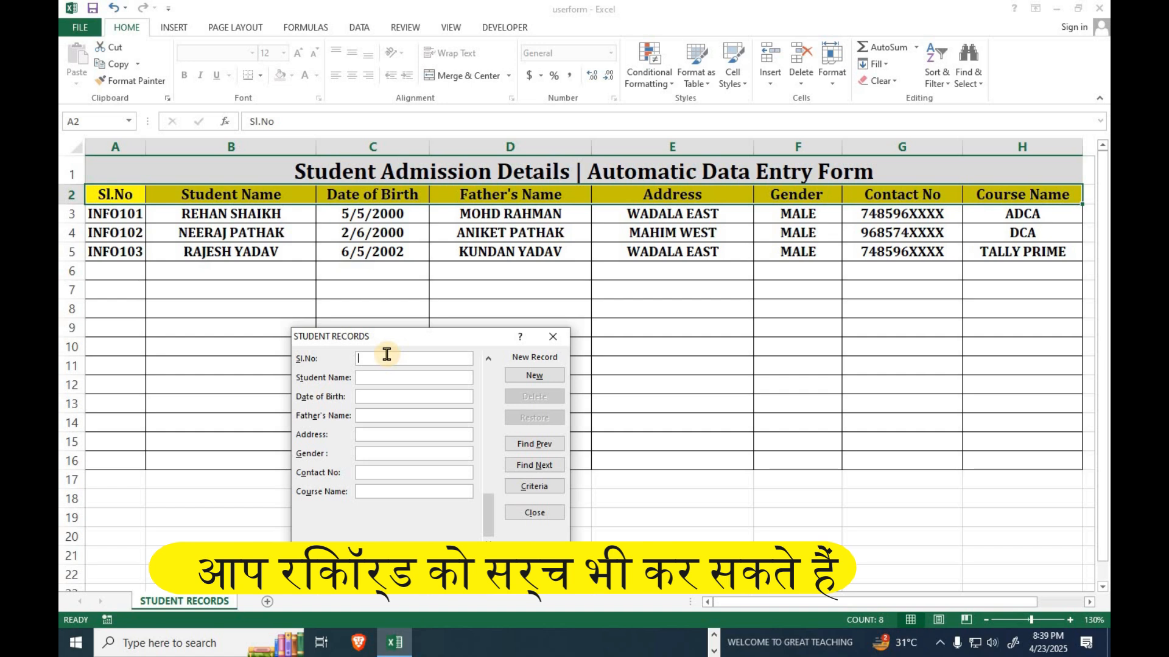
type("INFO1")
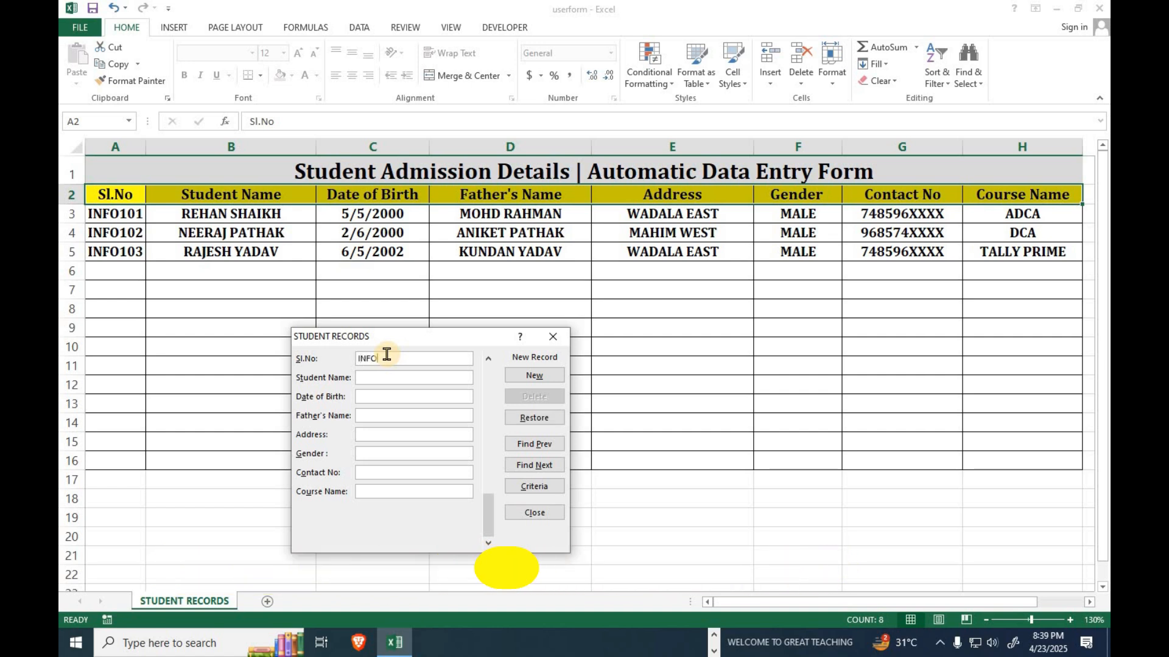
type("01")
left_click_drag(400, 333, 416, 253)
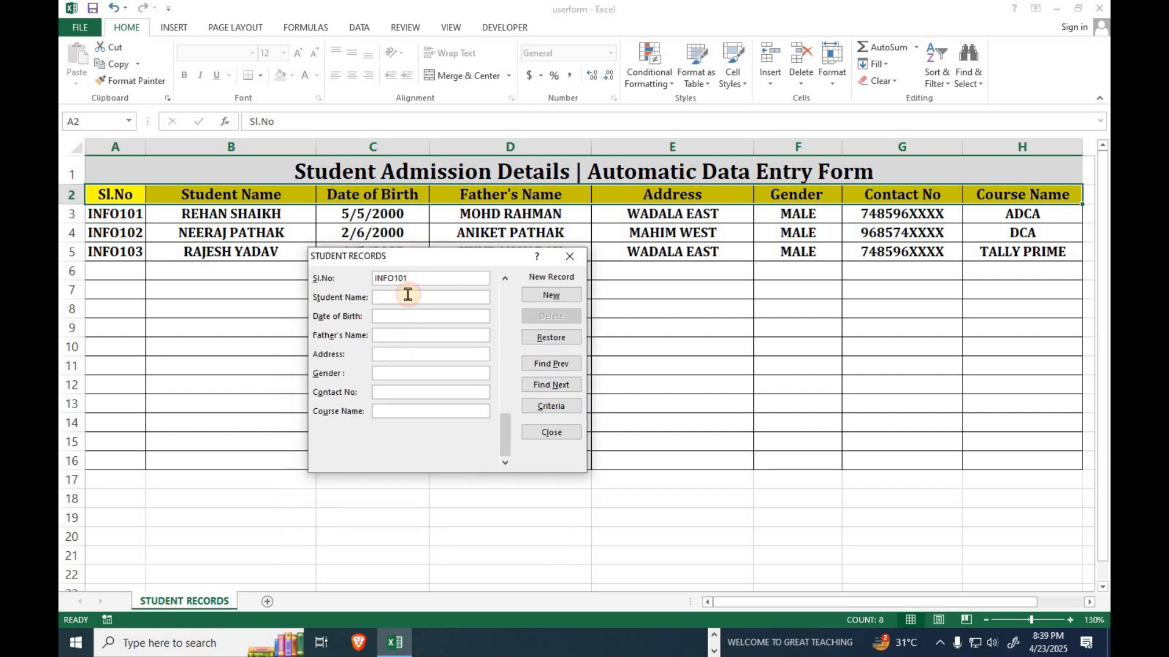
Search backwards with Find Prev, correcting the Sl.No to INFO101, to reach record 2 of 3.
left_click(557, 367)
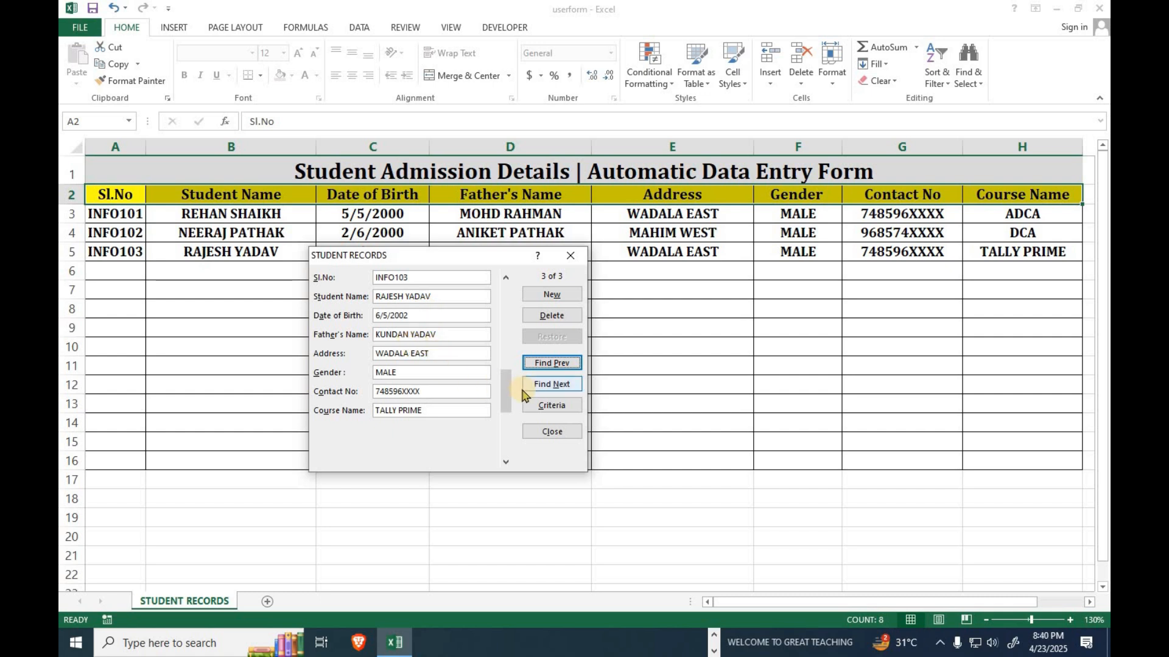
left_click(423, 276)
key("BackSpace")
type("1")
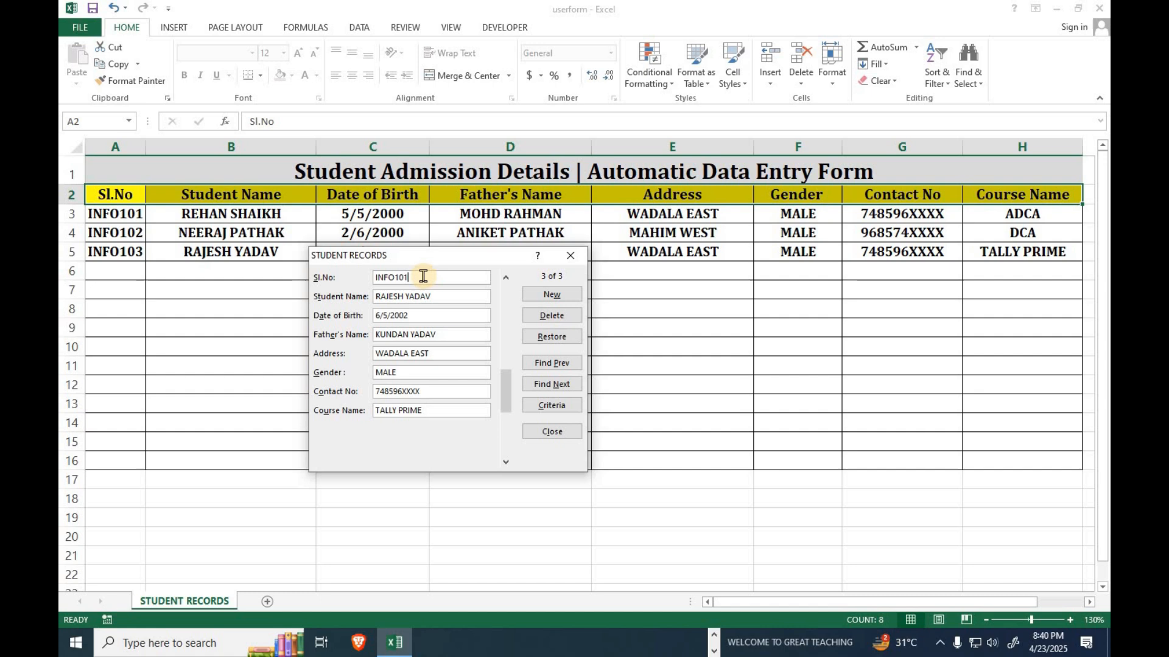
left_click(537, 364)
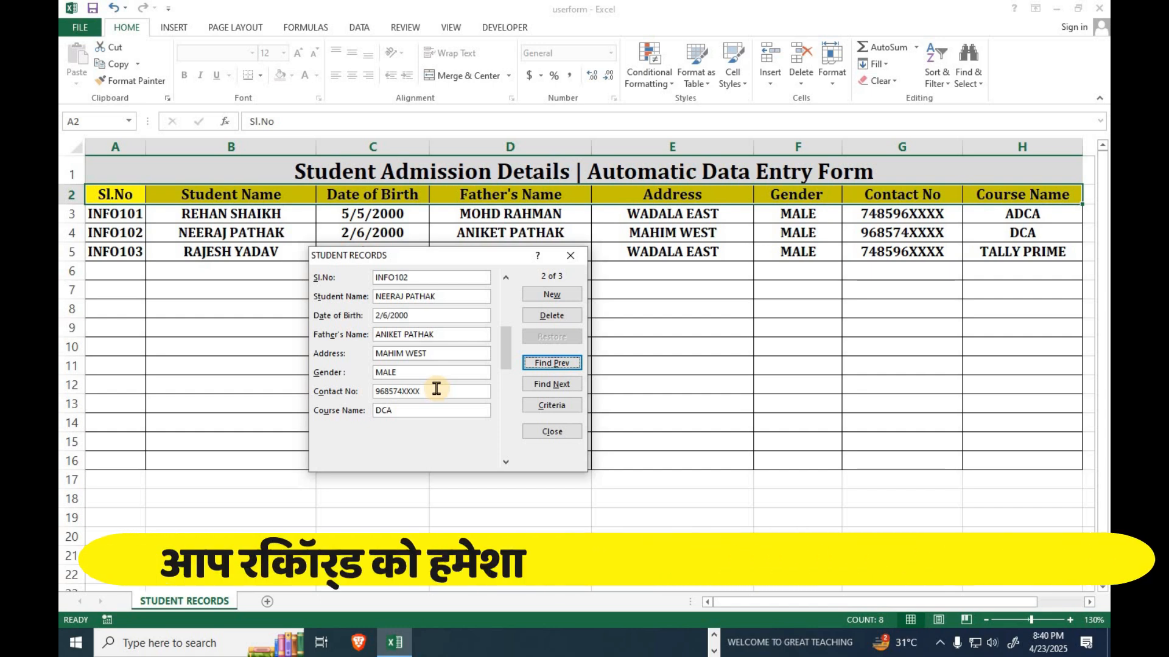
Delete the displayed INFO102 record and confirm the permanent deletion.
left_click(552, 318)
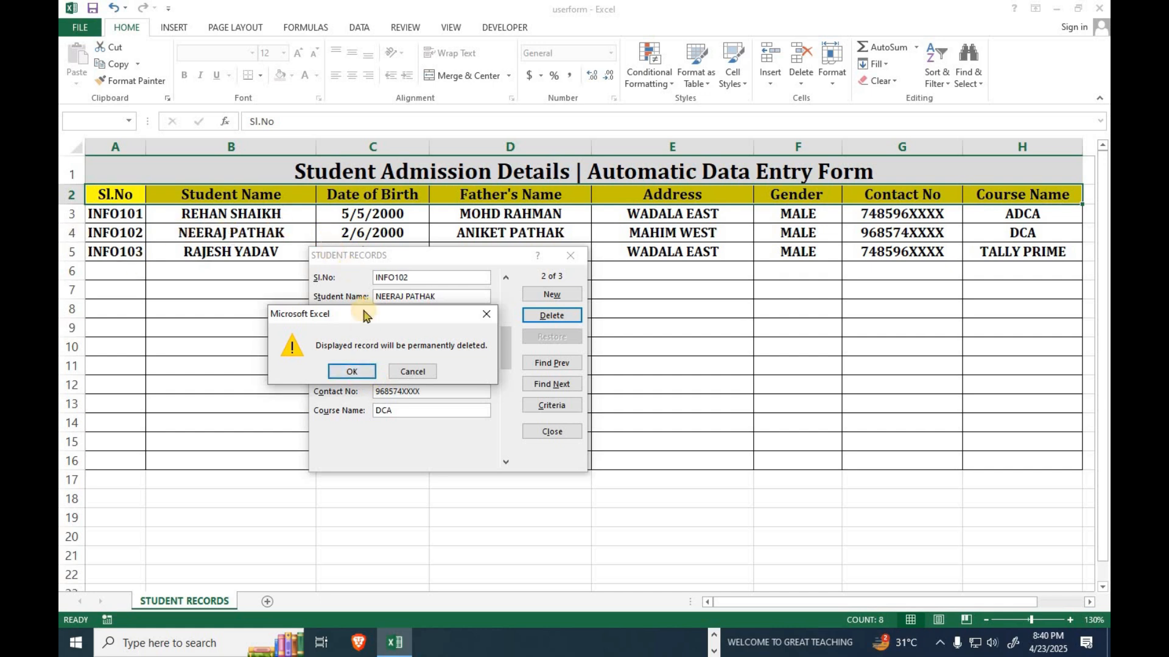
left_click(351, 372)
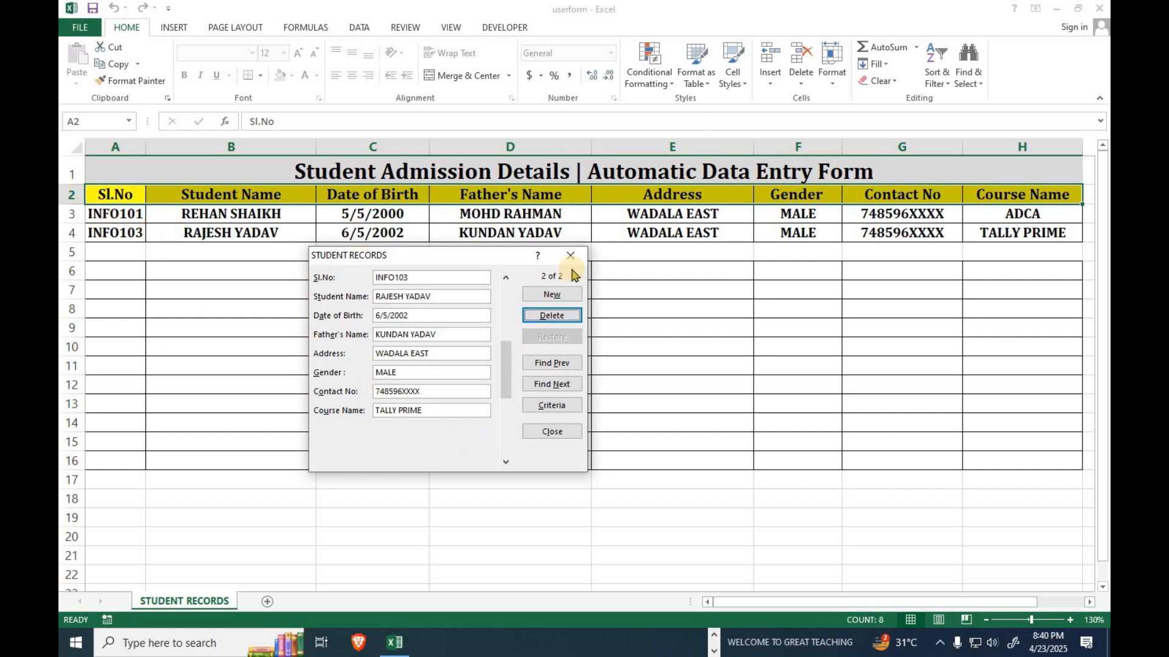
Start a blank record and enter INFO102 with the student's name, date of birth and father's name.
left_click(550, 296)
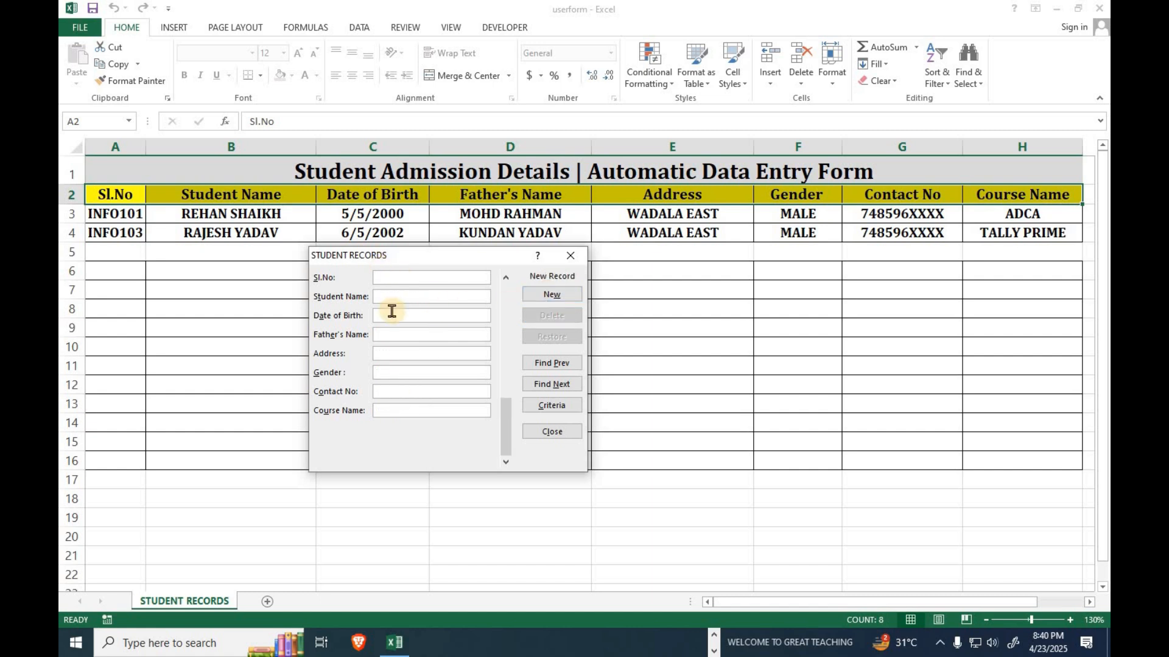
type("INFO102")
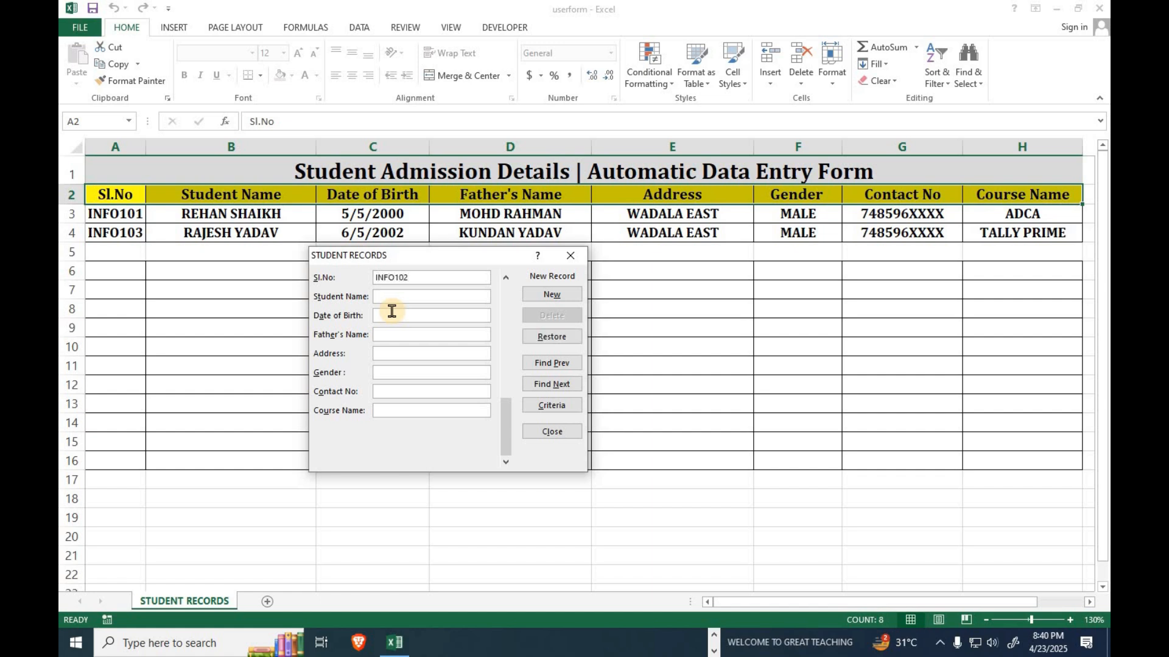
left_click(392, 312)
type("02-05-2002")
key("Tab")
type("MAHIM WS")
Complete the address, gender MALE, contact number and course DCA, then save the record.
key("BackSpace")
type("ES")
type("MALE")
key("Tab")
type("7485")
type("XXXX")
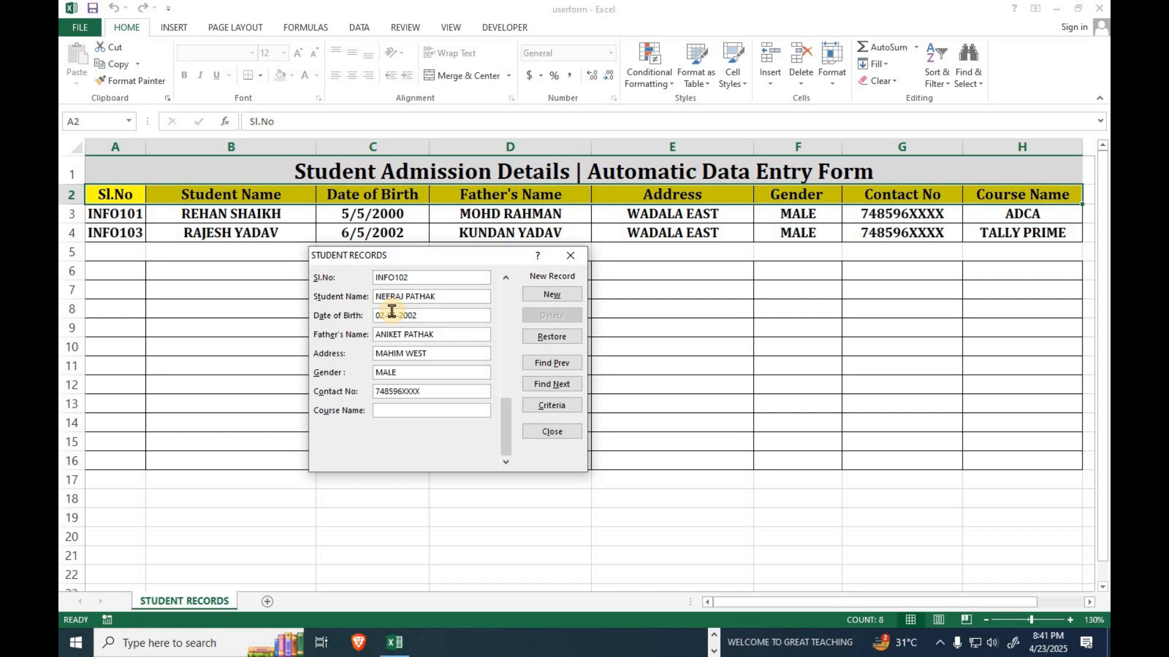
type("DCA")
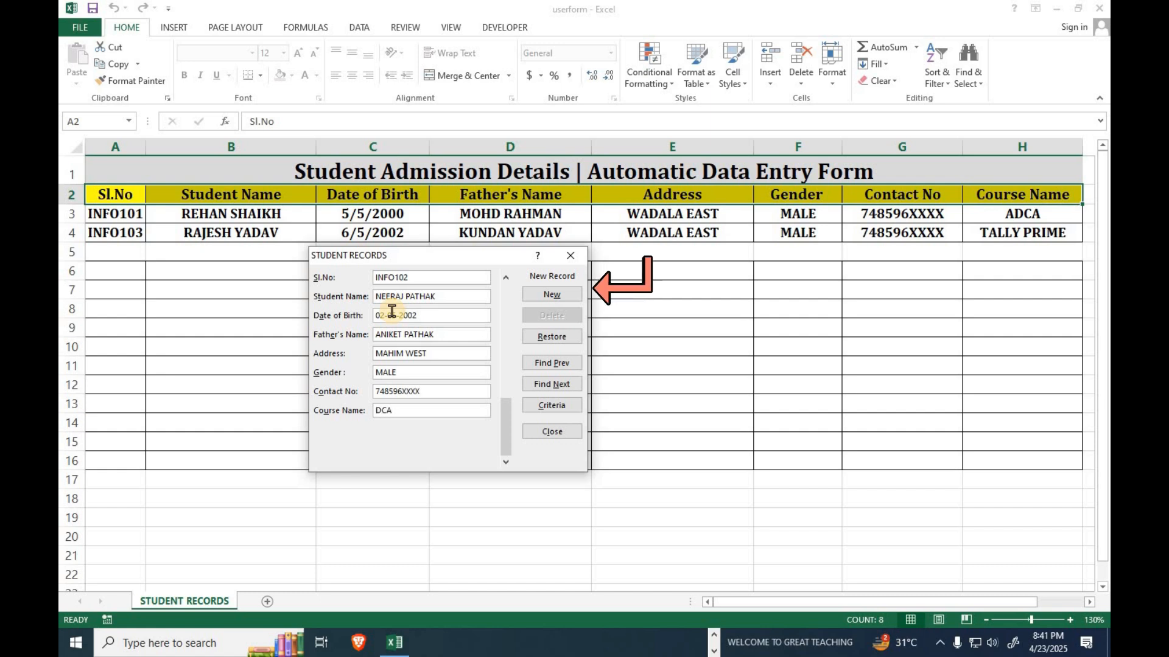
left_click(552, 296)
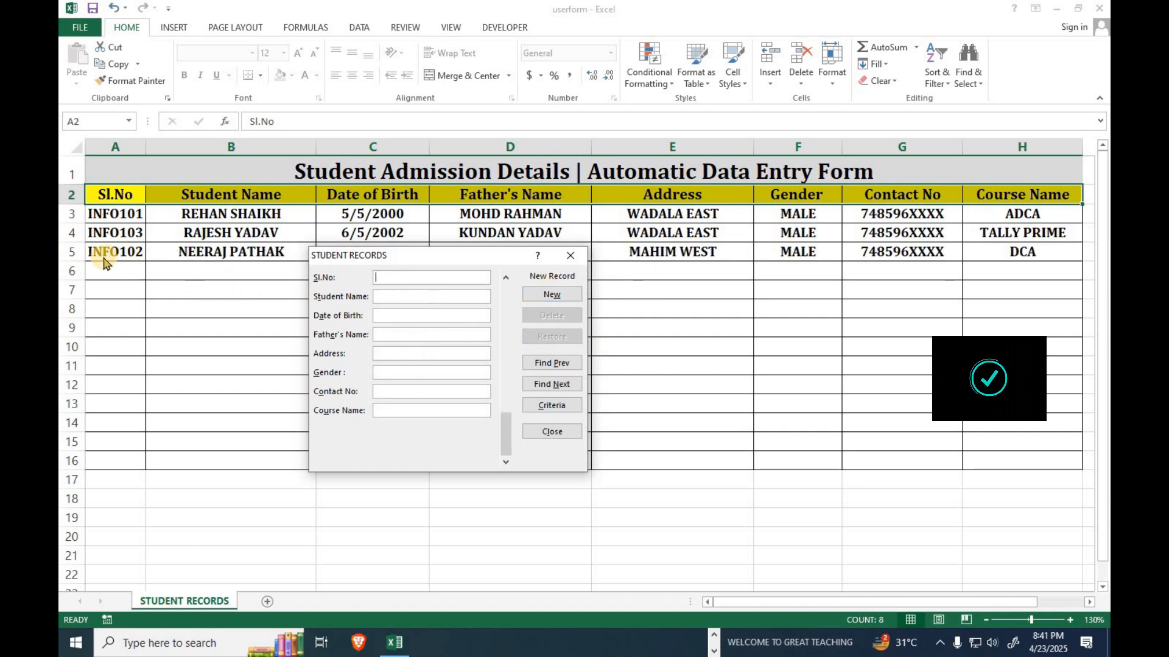
left_click_drag(439, 262, 402, 298)
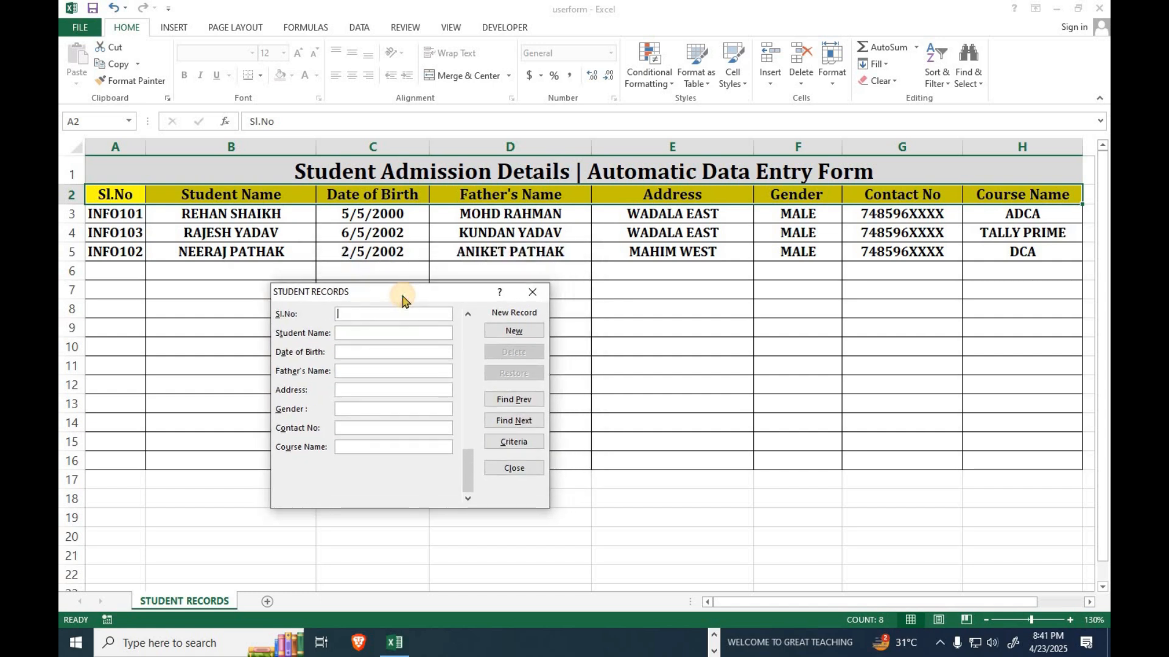